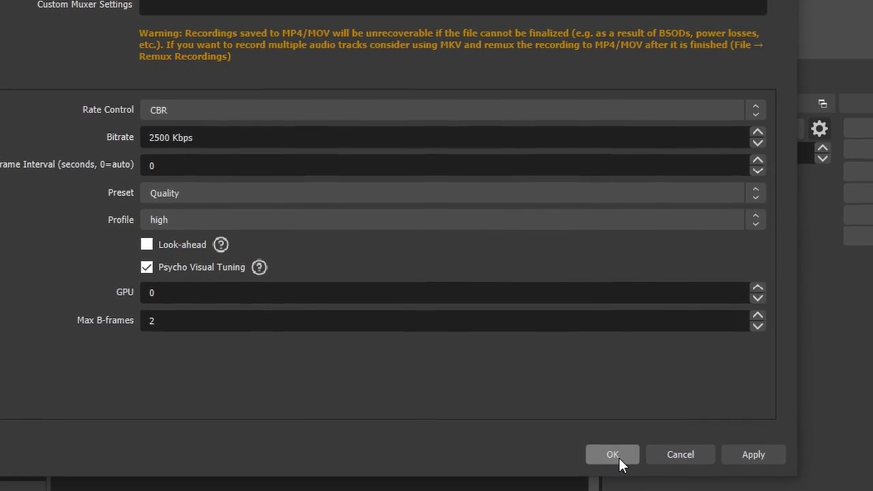
- Accept the recording output settings and open the Advanced Audio Properties for the mixer's audio sources
click(614, 458)
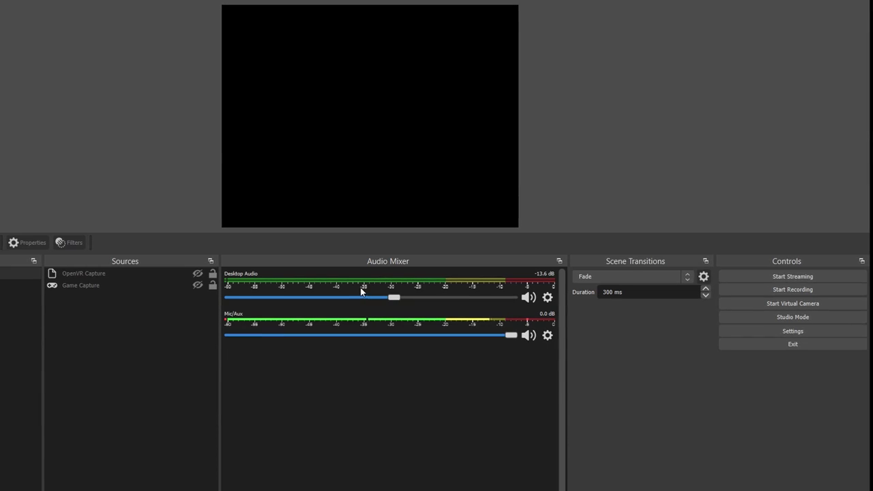
click(545, 297)
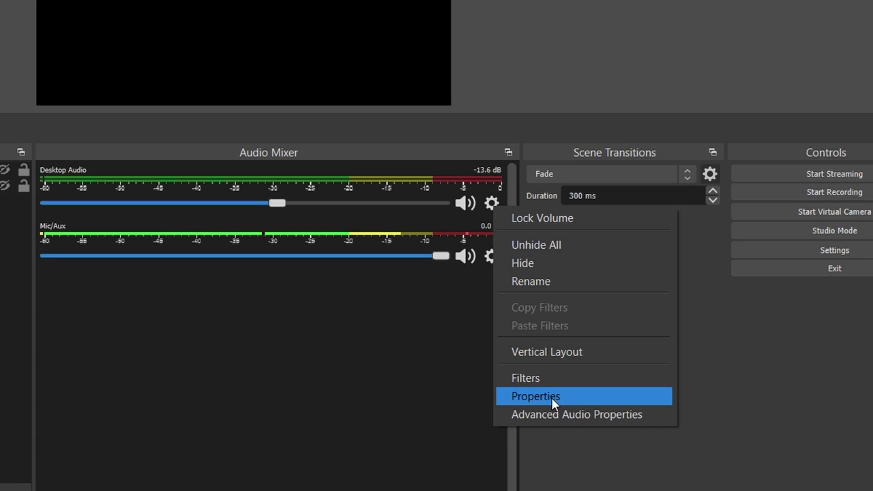
click(552, 414)
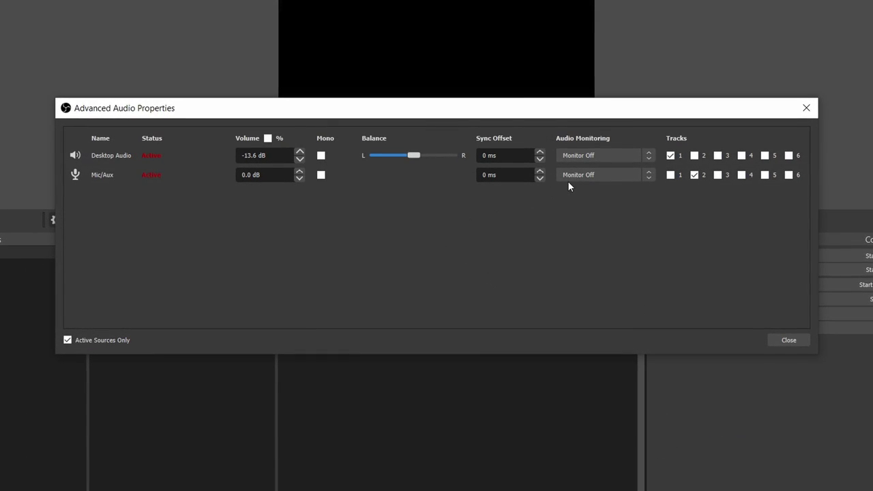
drag(411, 109, 394, 353)
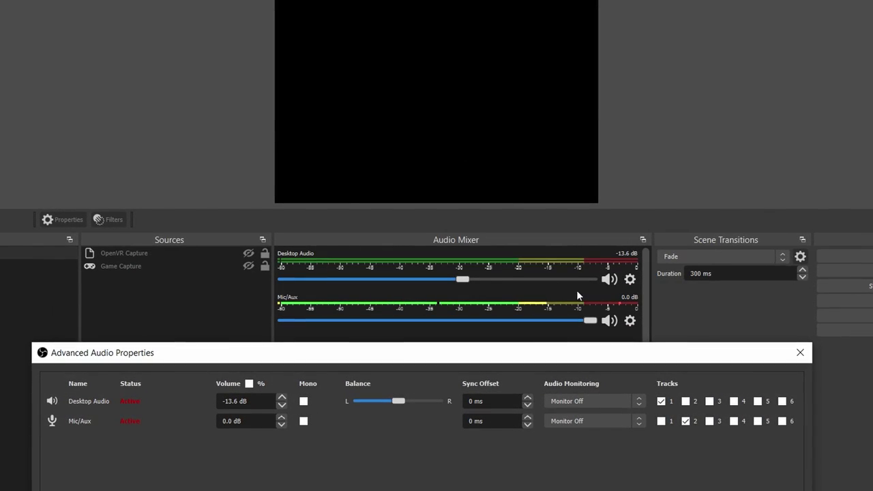
drag(214, 352, 240, 143)
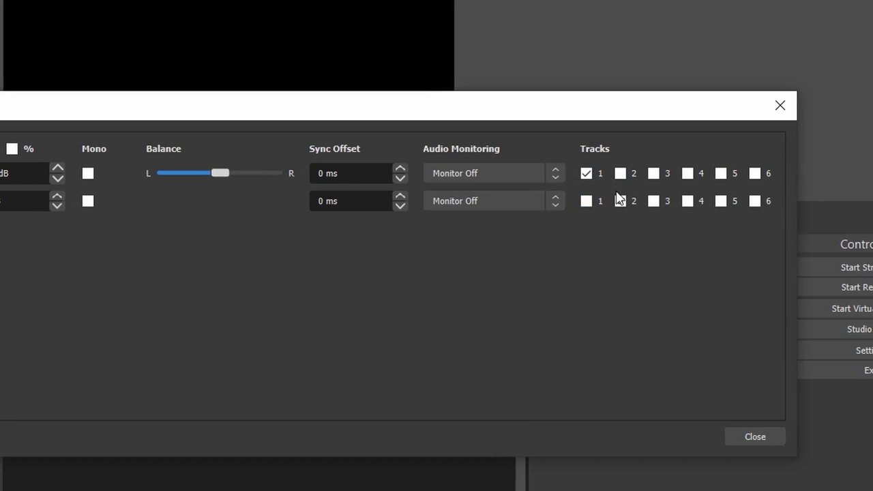
- Assign Desktop Audio to track 1 only and Mic/Aux to track 2 only, and close the audio properties
click(592, 172)
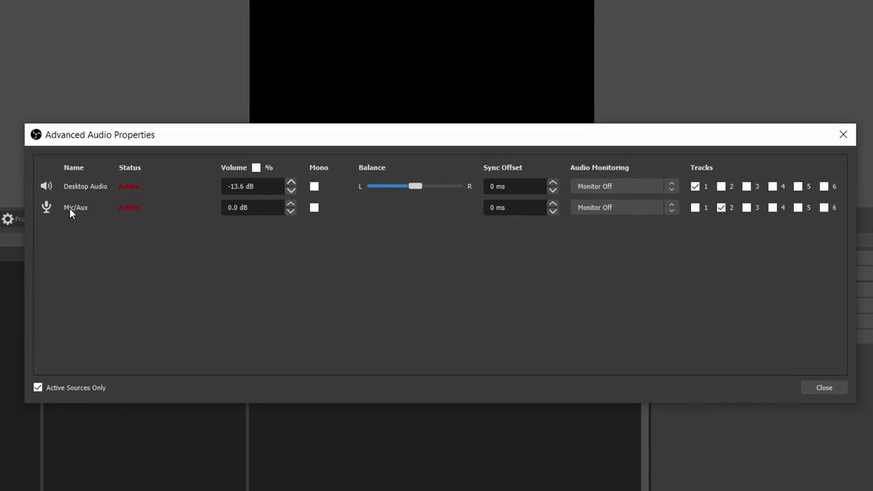
click(719, 208)
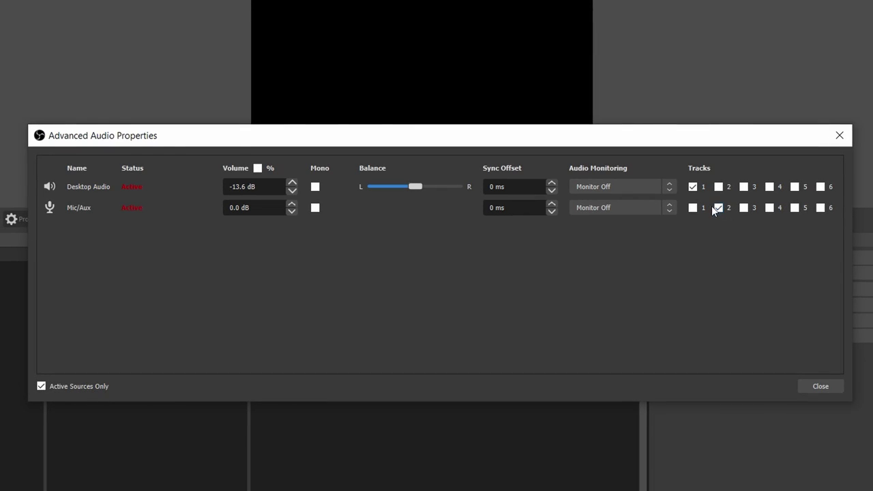
click(719, 208)
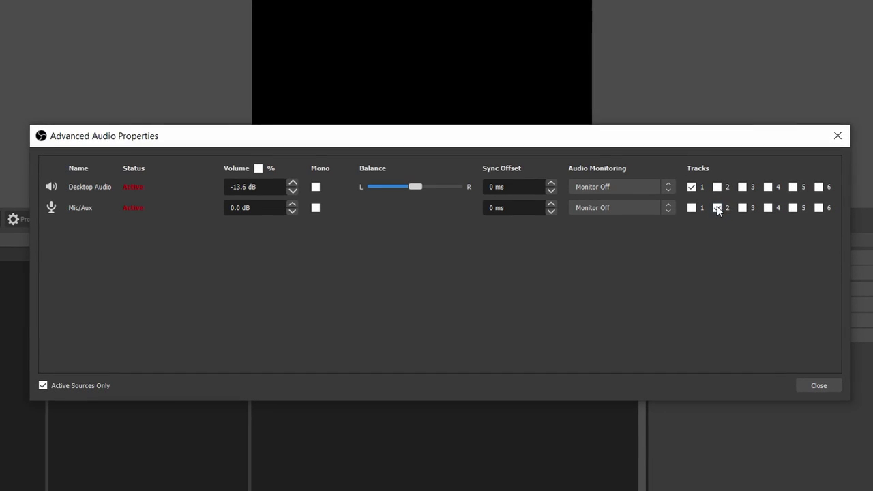
click(815, 384)
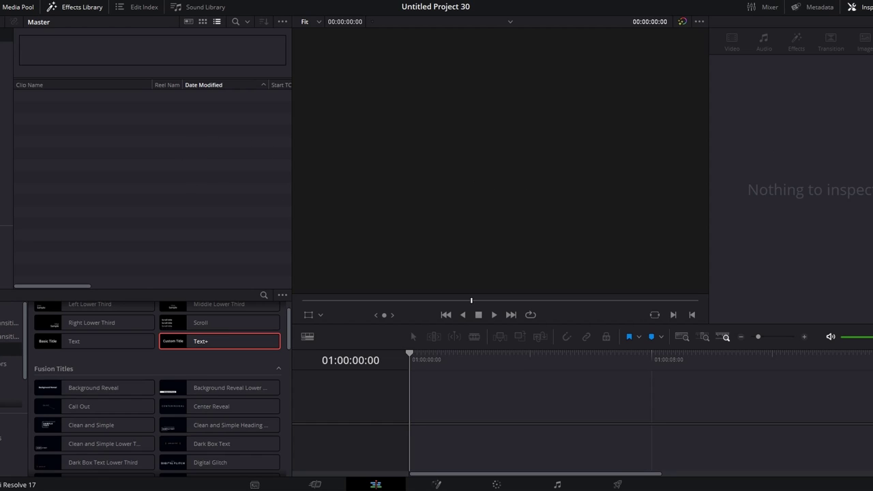
drag(817, 259, 408, 402)
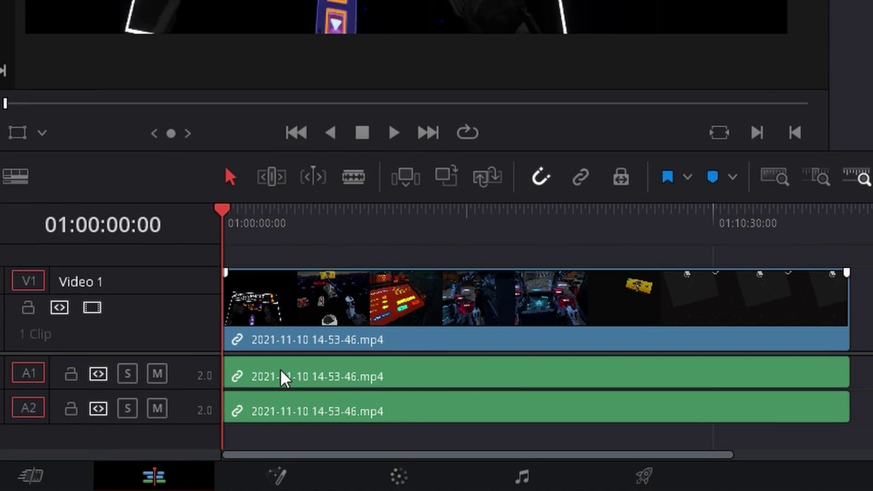
click(309, 372)
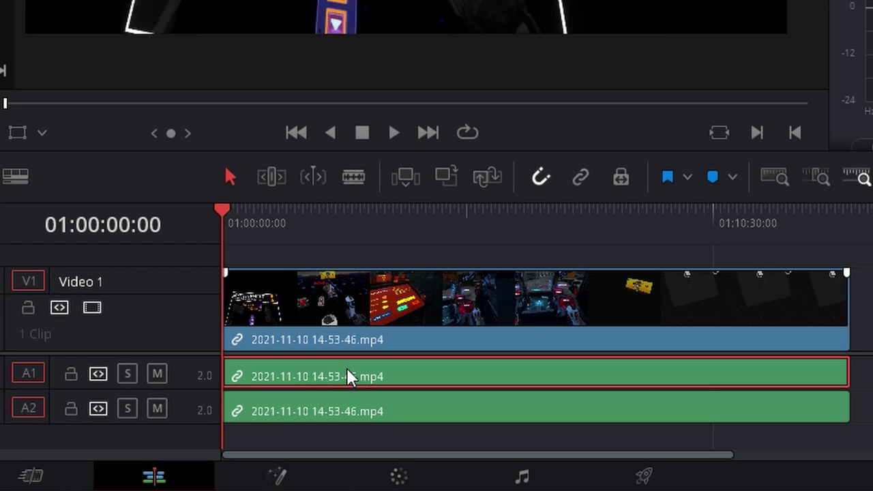
click(322, 414)
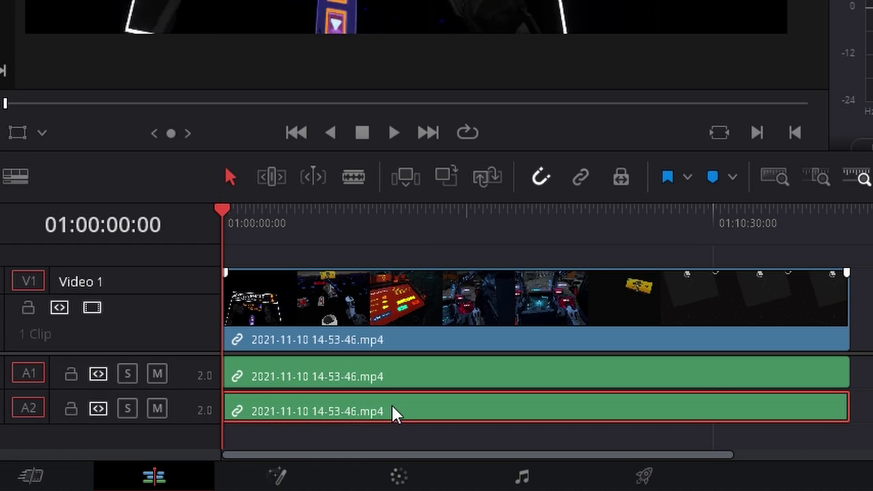
- Scrub through the recording to about 01:08:30 and play it from there to hear both audio tracks
click(392, 220)
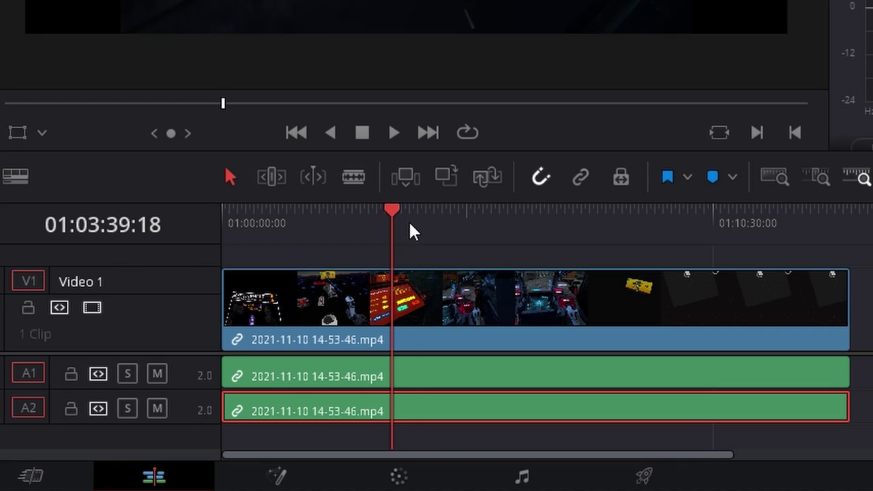
drag(409, 220, 522, 222)
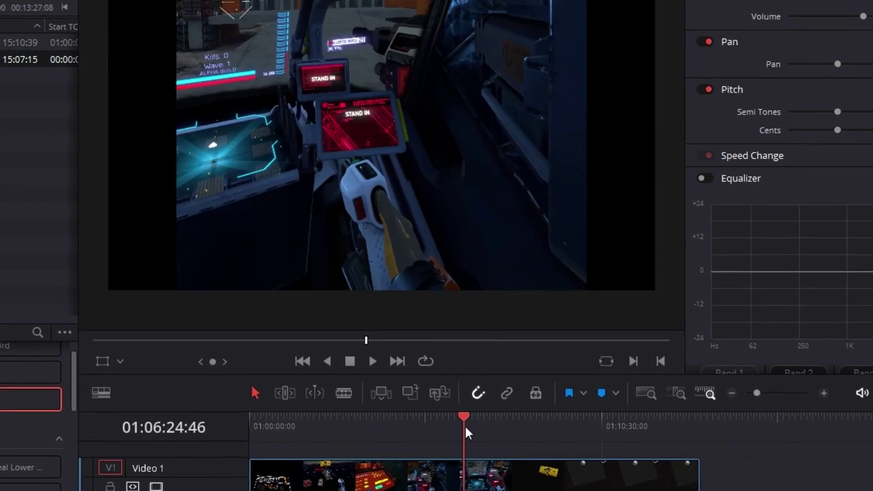
drag(466, 431, 473, 432)
drag(461, 477, 517, 482)
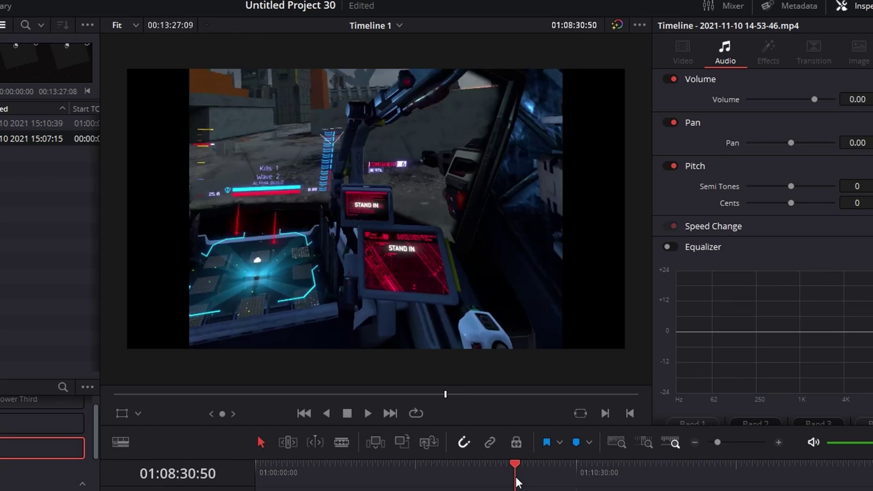
click(368, 416)
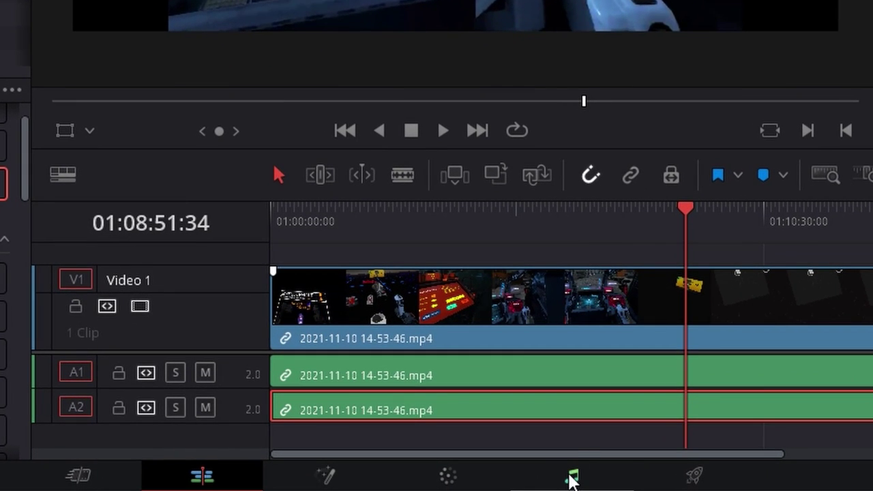
- Play the timeline on the Fairlight page and adjust the mixer faders to +0.9 dB for Audio 1 and +3.2 dB for Audio 2
click(572, 479)
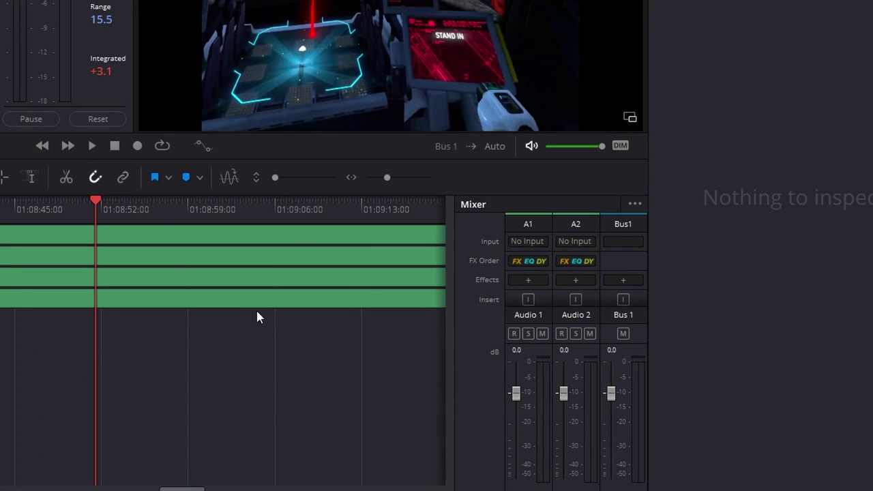
click(93, 146)
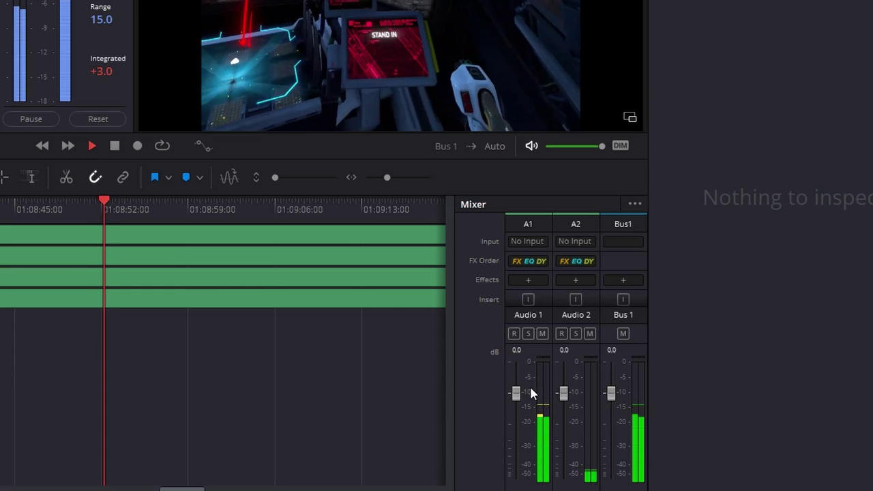
drag(517, 394, 508, 481)
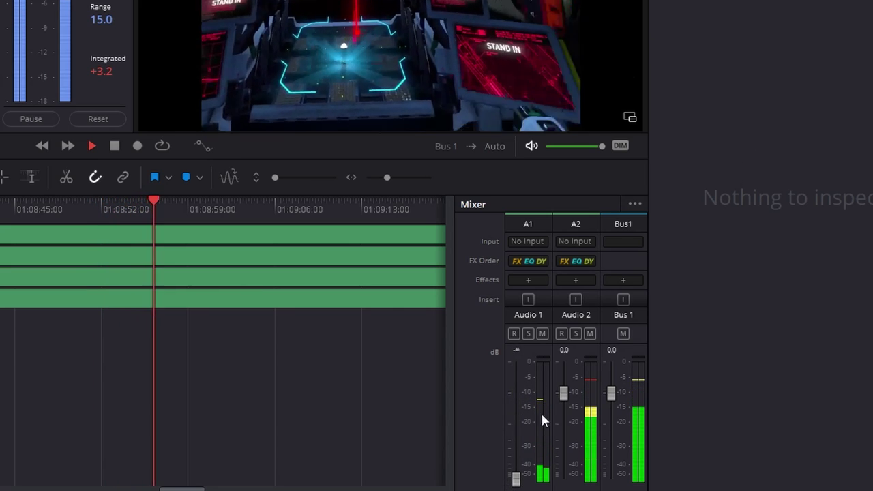
drag(564, 394, 563, 384)
drag(516, 477, 517, 392)
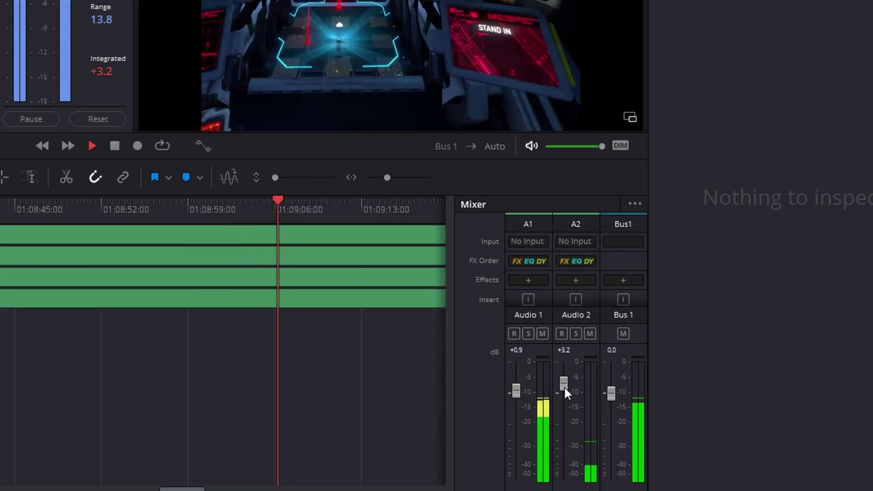
- Rebalance the mix during playback by lowering the Audio 1 fader and raising the Audio 2 fader, and stop playback
mouse_move(564, 386)
mouse_down()
mouse_move(564, 469)
mouse_move(568, 379)
mouse_move(569, 399)
mouse_up()
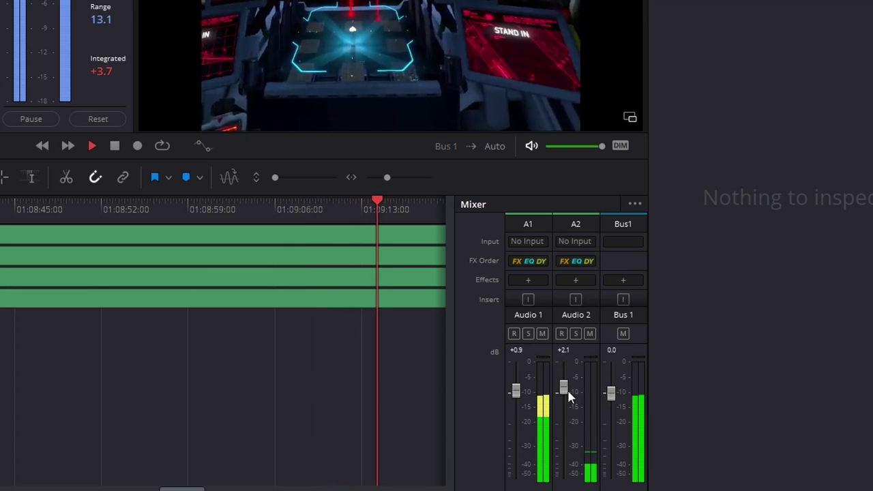
drag(515, 391, 517, 430)
mouse_move(564, 389)
mouse_down()
mouse_move(564, 358)
mouse_move(564, 440)
mouse_move(564, 361)
mouse_move(564, 377)
mouse_up()
click(114, 145)
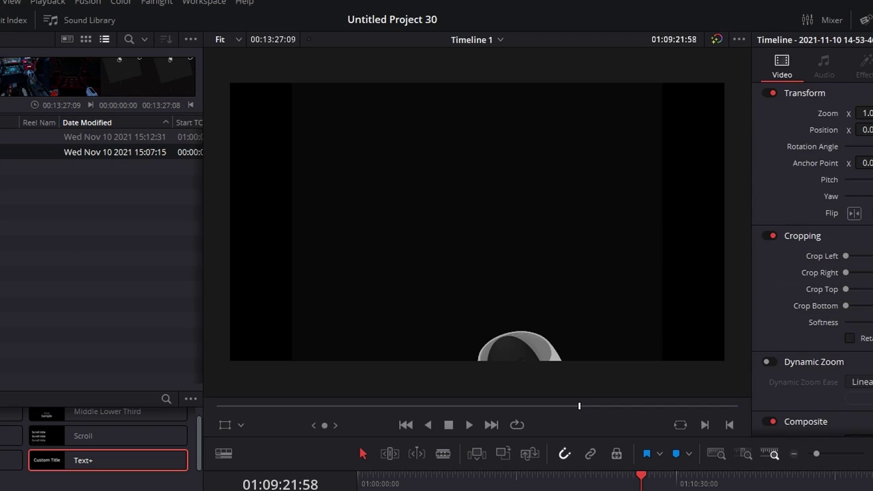
- At about 01:05:29, set the video clip's zoom to 1.340 to fill the frame and shift the picture upward
click(524, 479)
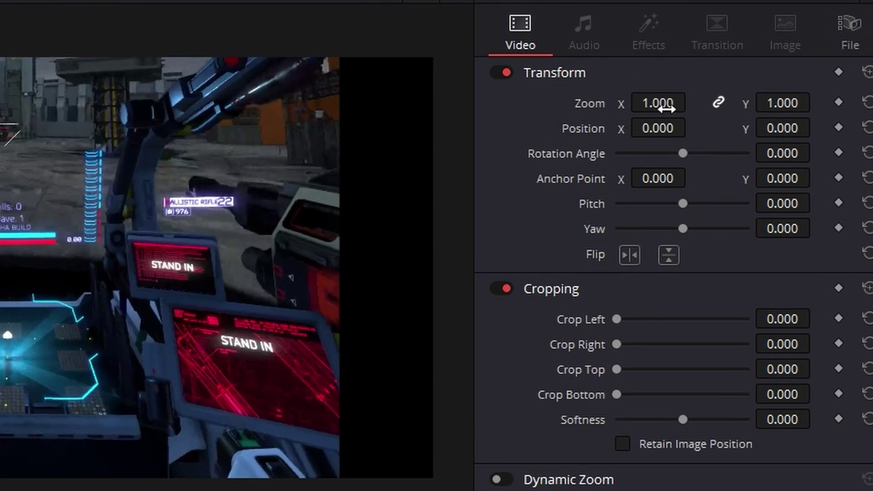
drag(666, 104, 693, 103)
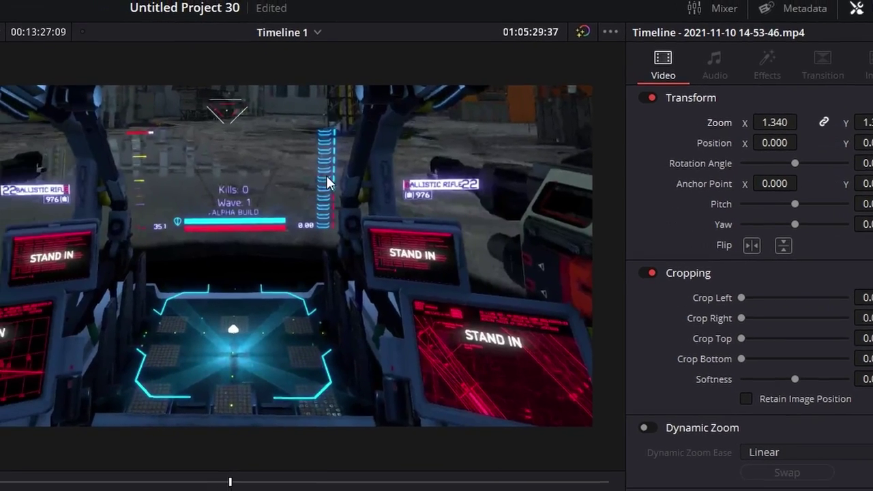
scroll(551, 191, down, 2)
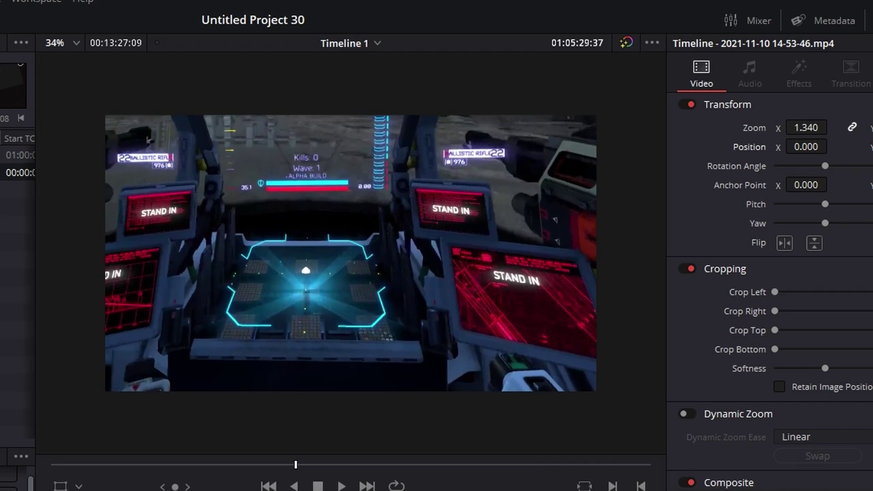
- Lower the selected audio clip's volume to its minimum while the timeline plays
mouse_move(832, 128)
mouse_down()
mouse_move(811, 128)
mouse_move(833, 128)
mouse_up()
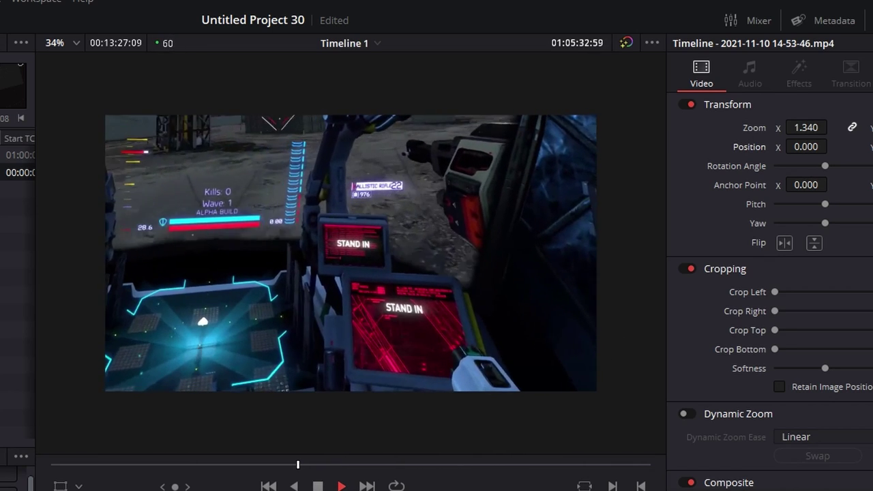
drag(835, 127, 735, 131)
key(ctrl+z)
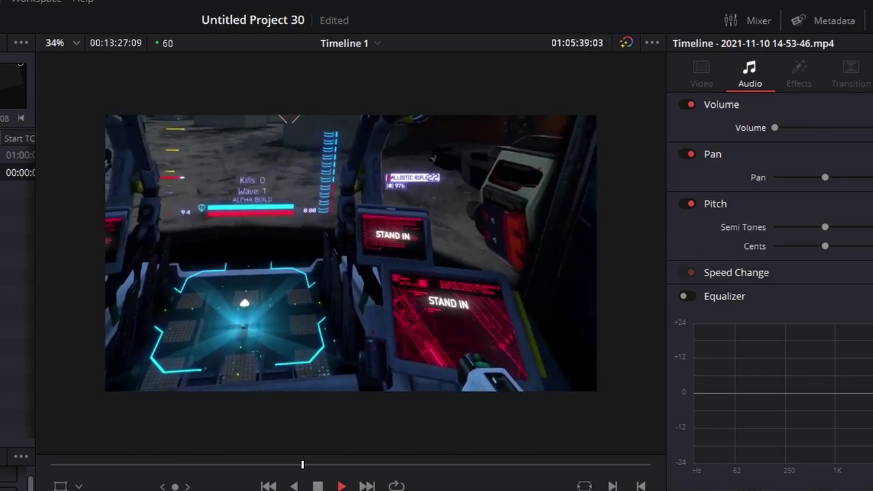
- Select the video clip again and play it in short stretches to check its framing, stopping at about 01:05:59
click(634, 487)
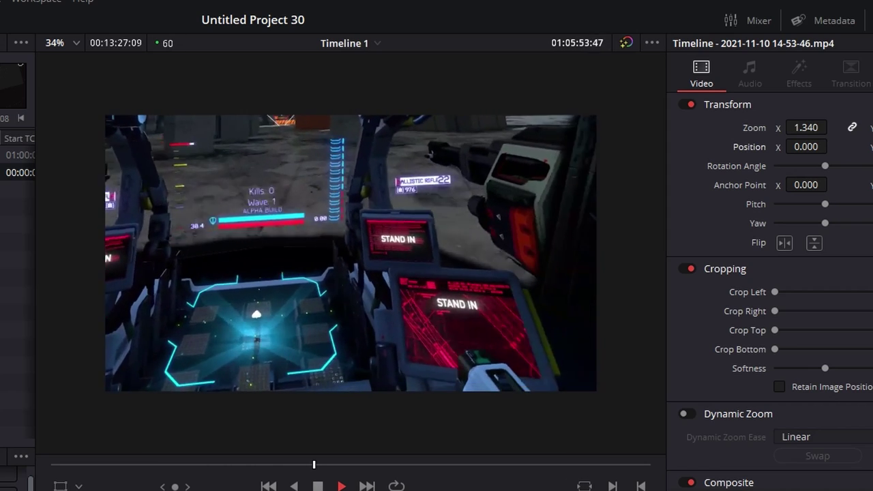
key(space)
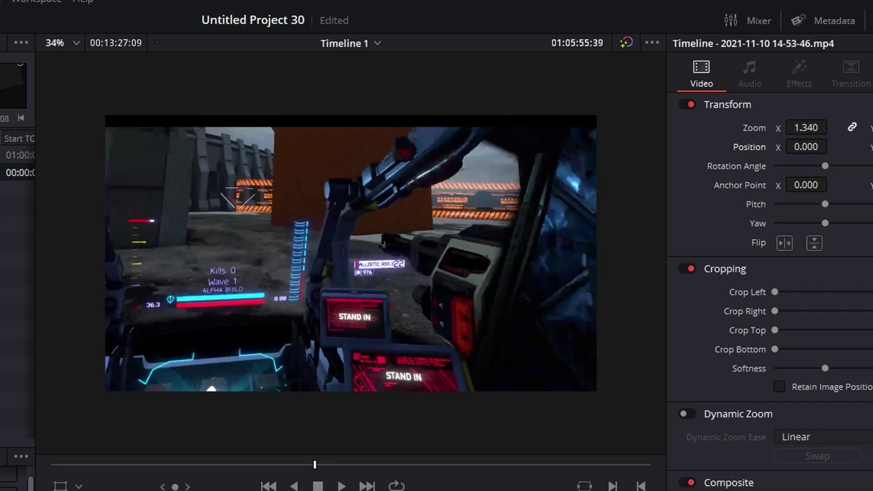
click(343, 486)
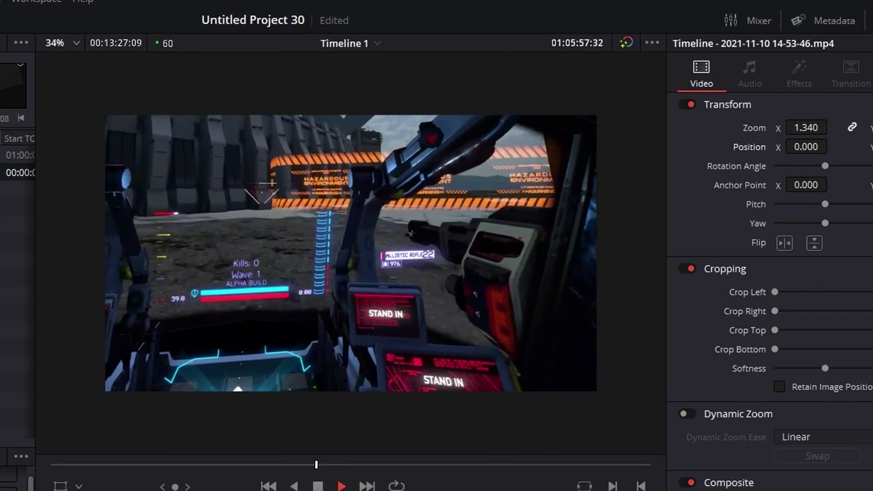
click(318, 486)
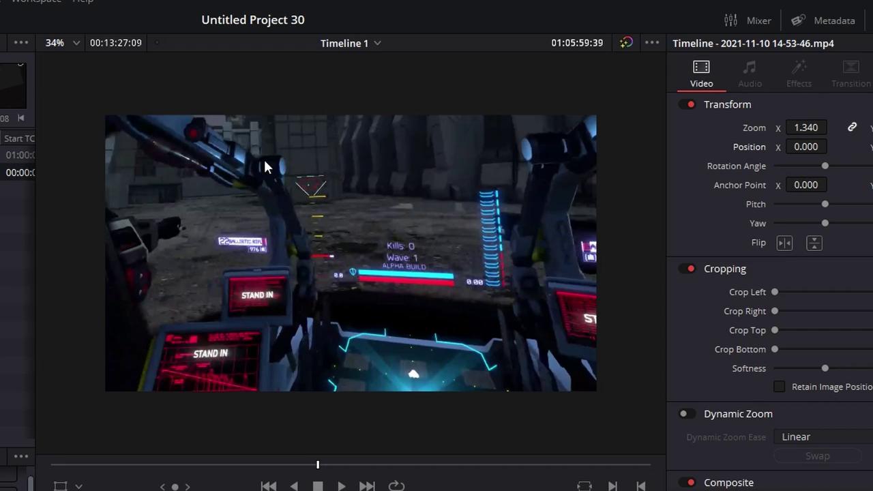
- Move the timeline playhead to the paused game screen at about 01:07:08
key(q)
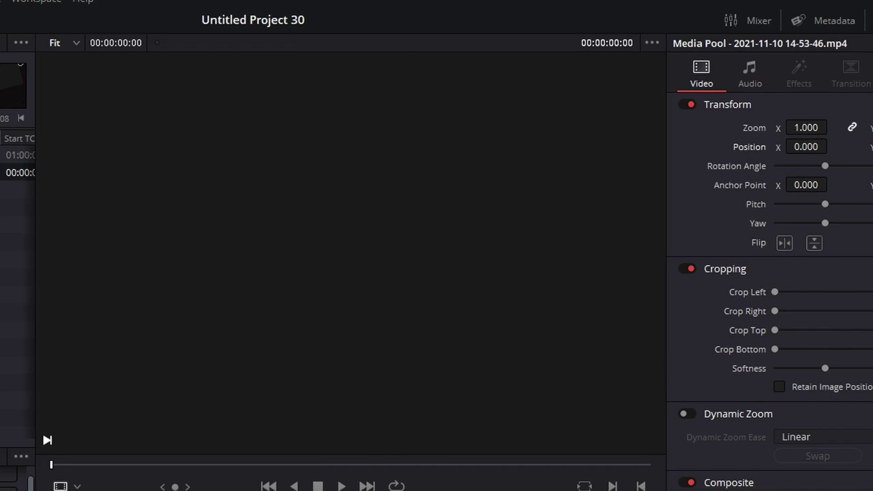
key(q)
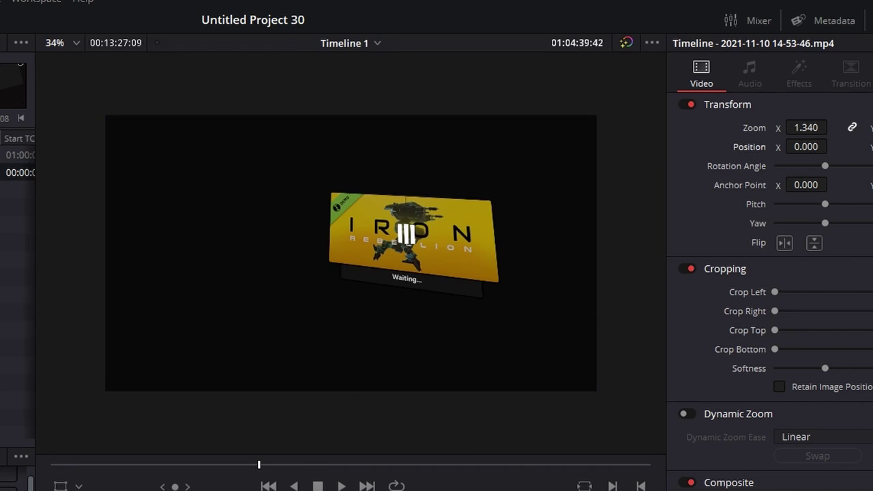
key(Down)
key(Down)
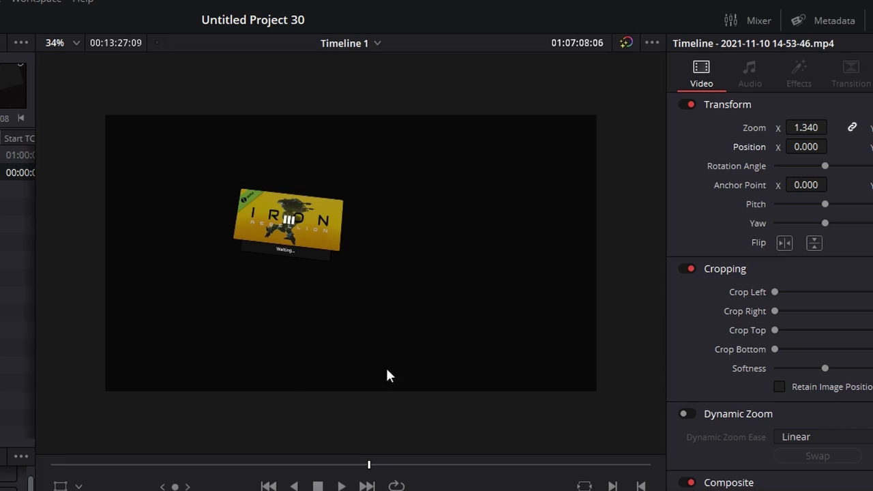